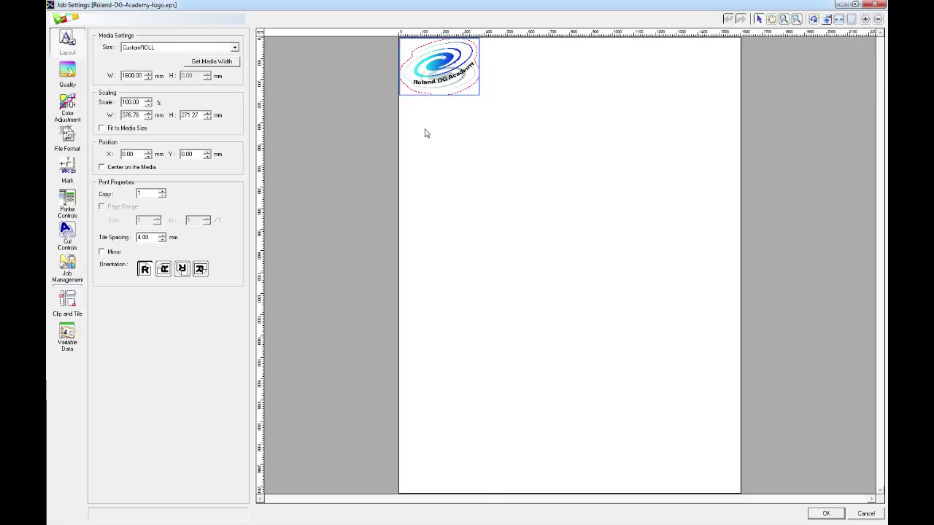
Set the number of copies of the logo to 50
double_click(150, 193)
type("50")
key("BackSpace")
type("0")
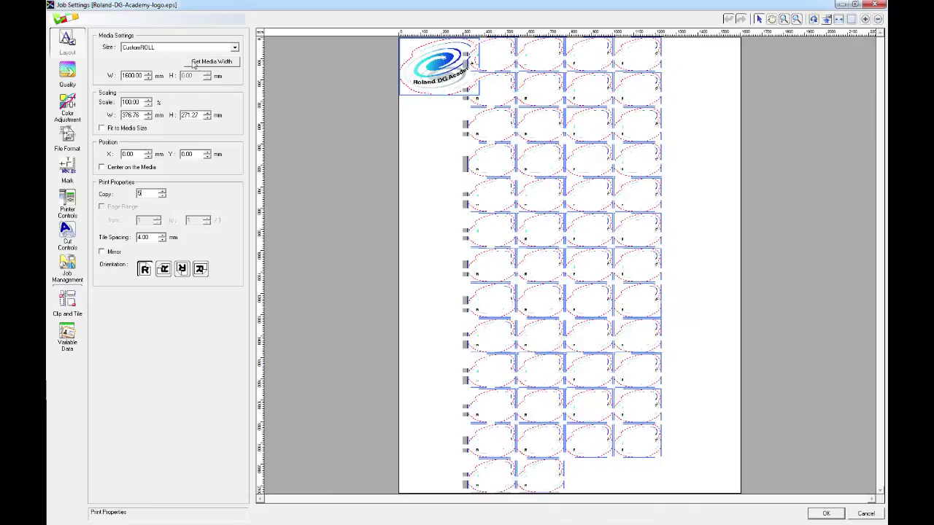
key("Return")
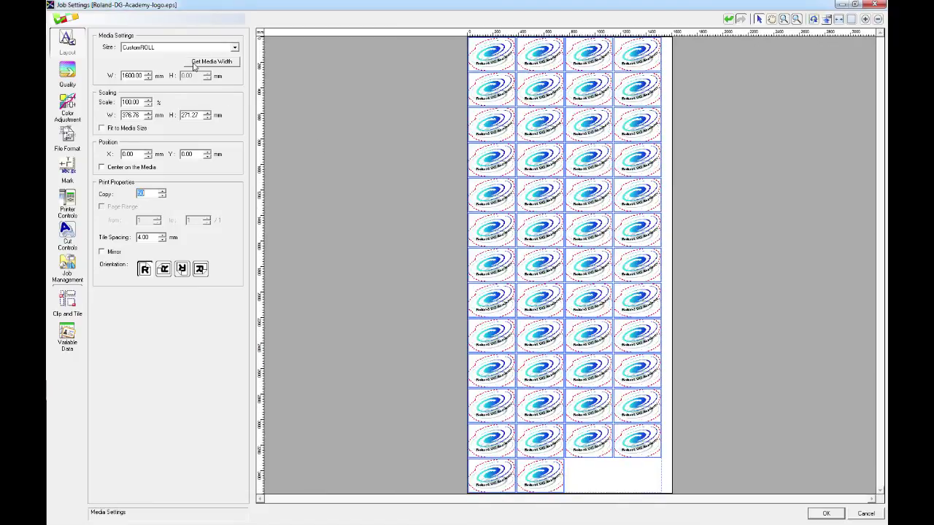
Set the media width of the CustomROLL size to 1500 mm
left_click(199, 65)
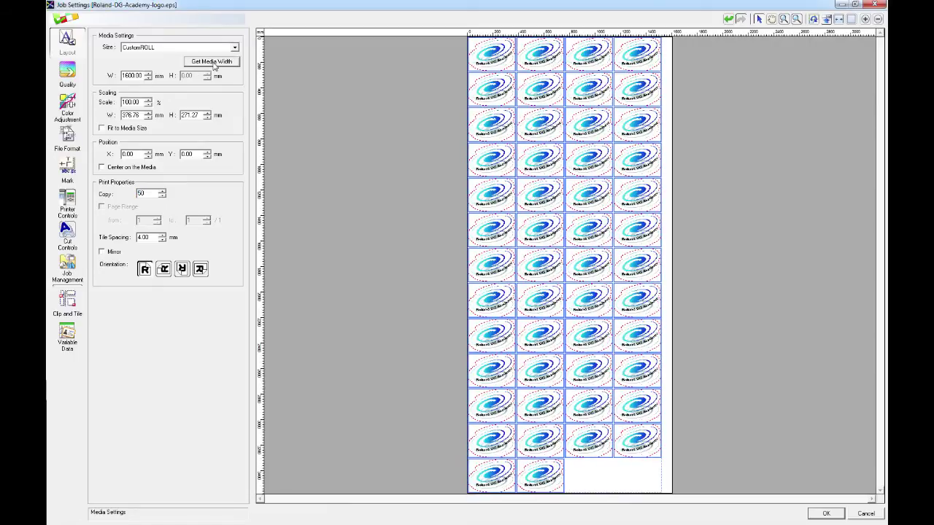
double_click(121, 75)
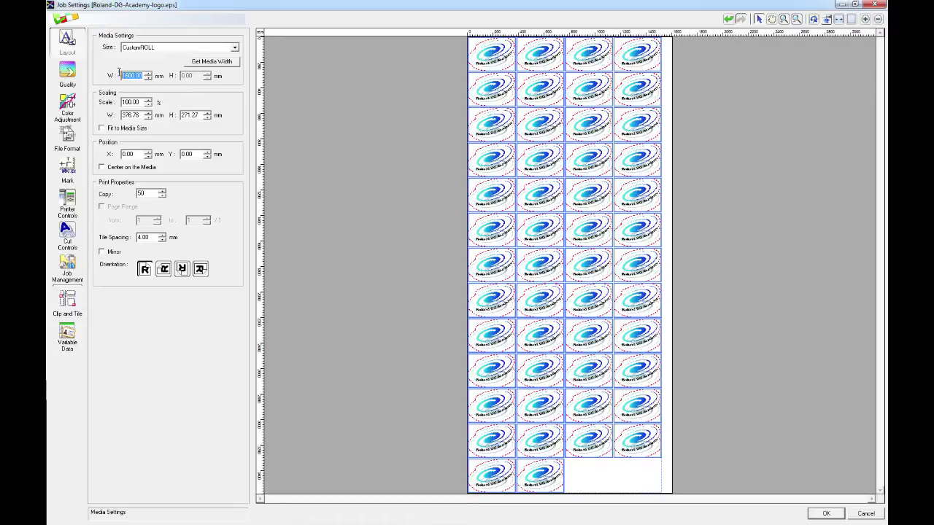
type("1500")
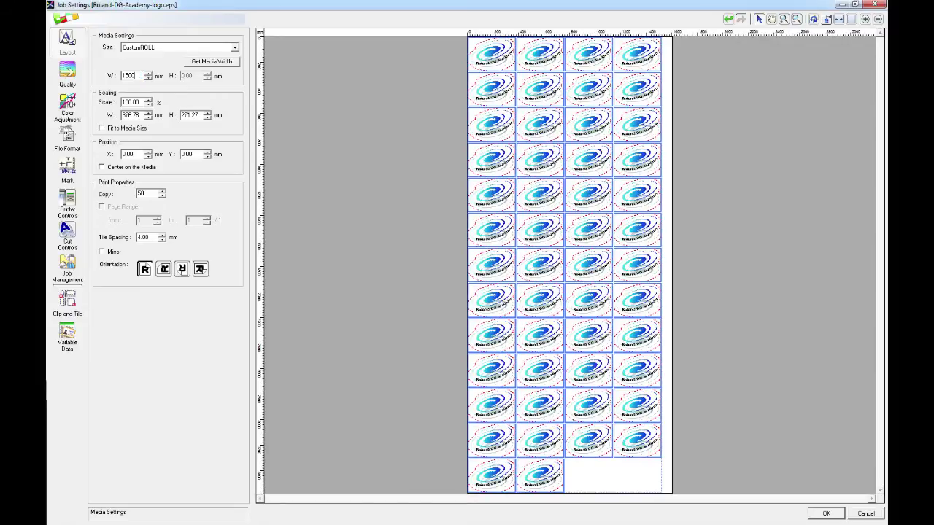
key("Return")
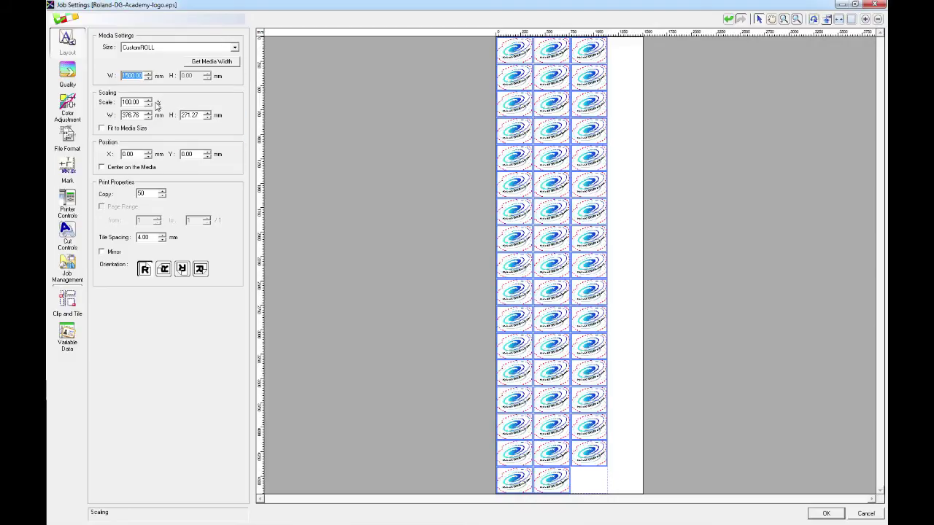
Change the media size to CustomCUT and set its width to 1500 mm
left_click(160, 48)
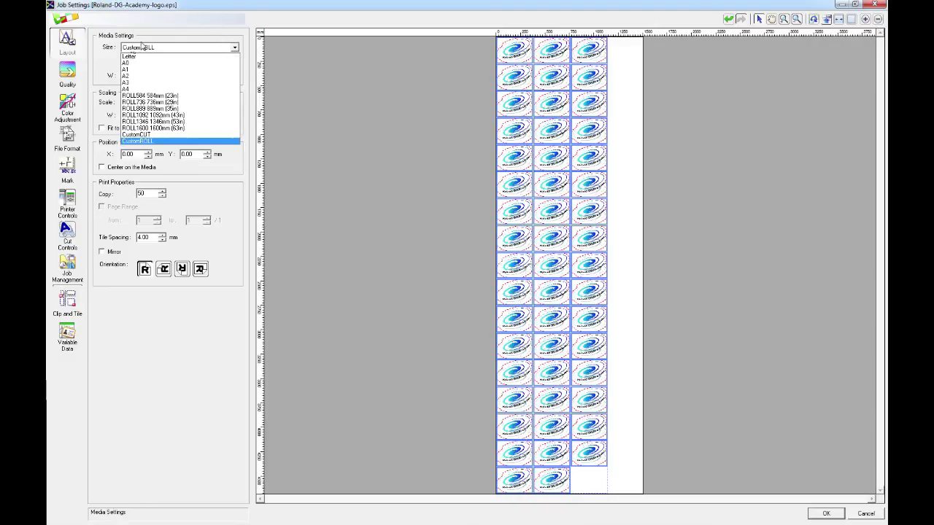
left_click(154, 135)
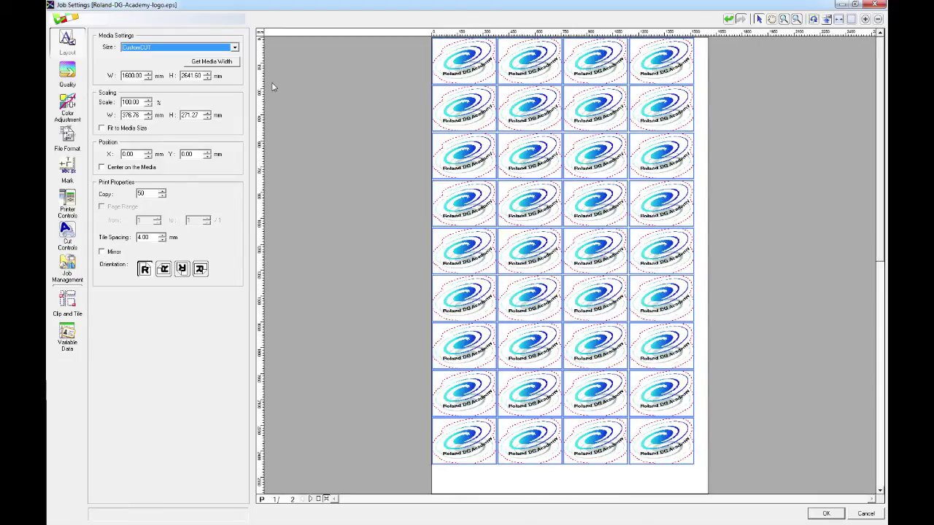
left_click(136, 76)
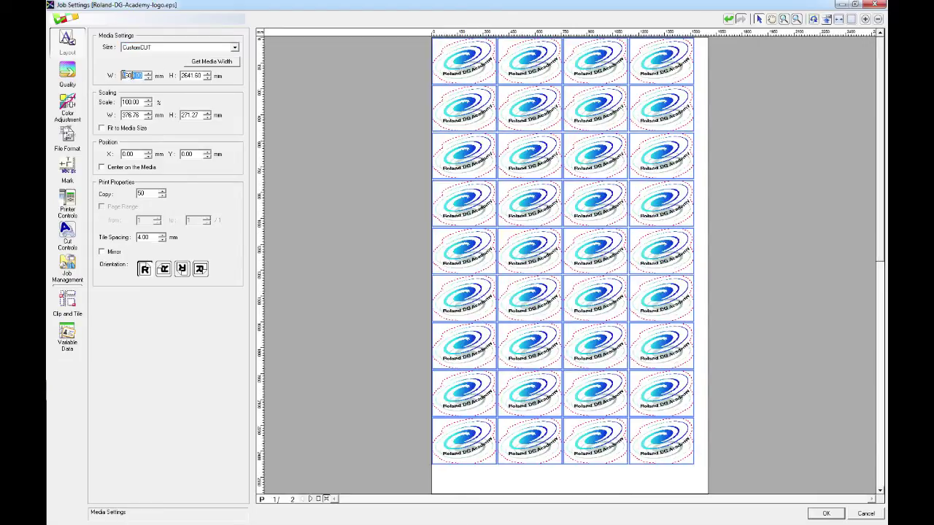
left_click_drag(142, 76, 133, 77)
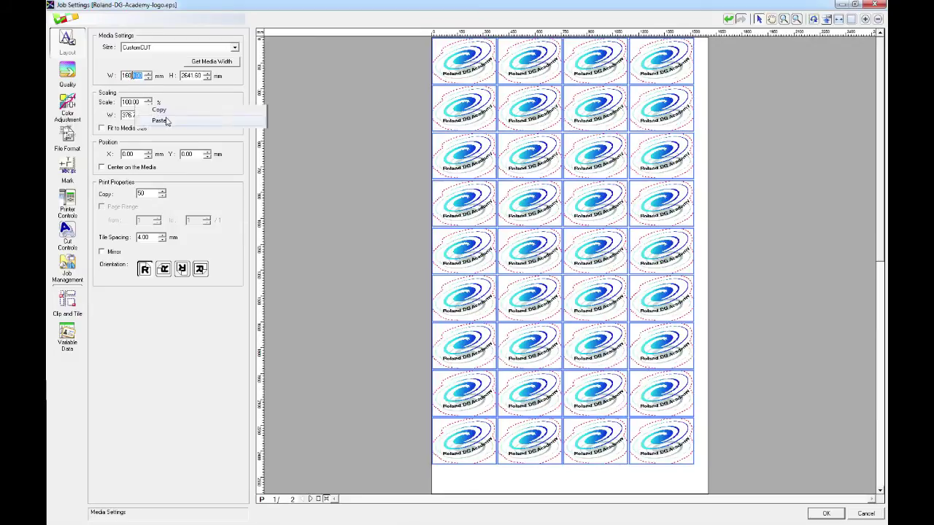
type("1580.00")
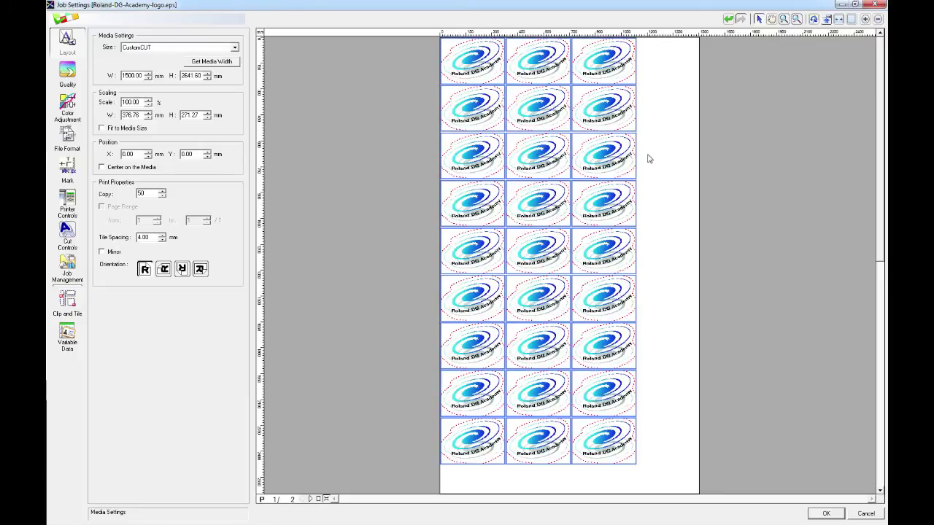
Open Calculator and multiply the rounded logo height of 272 by 3 for three rows of copies
key("XF86Calculator")
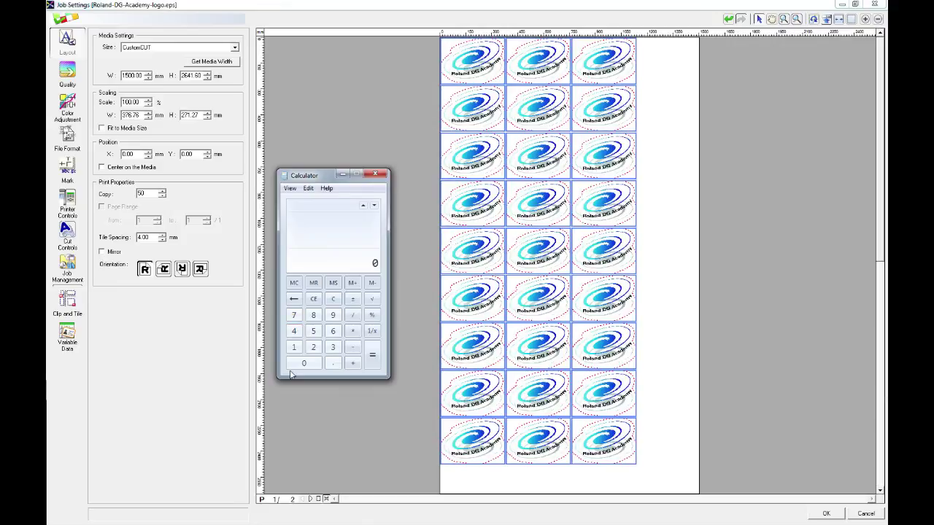
type("272")
left_click(358, 332)
left_click(333, 347)
left_click(372, 355)
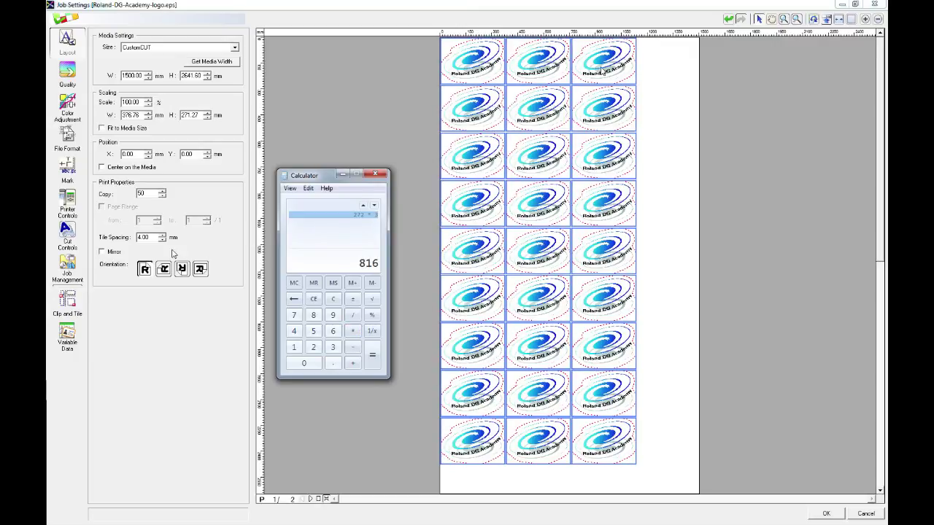
Check the tile spacing value and add 8 to the calculated row height for the two gaps between rows
double_click(143, 238)
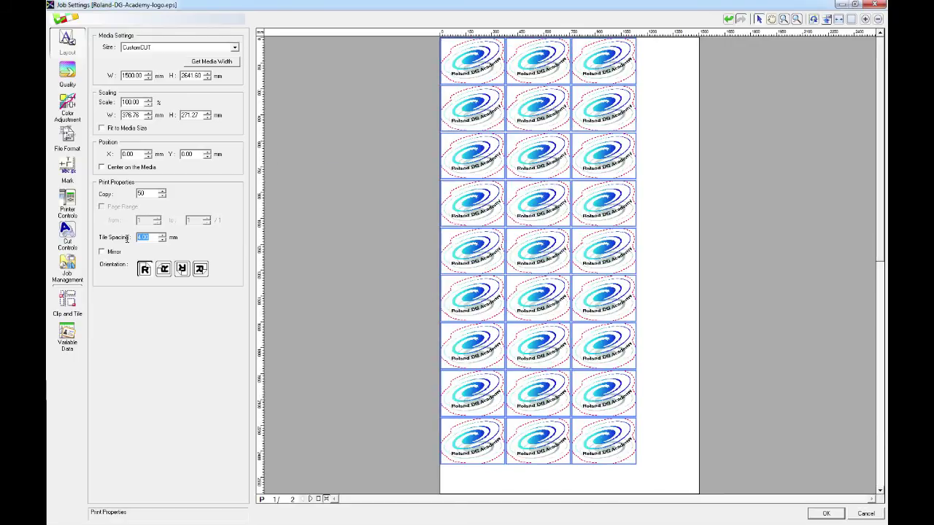
key("alt+Tab")
left_click(352, 347)
left_click(314, 316)
type("16")
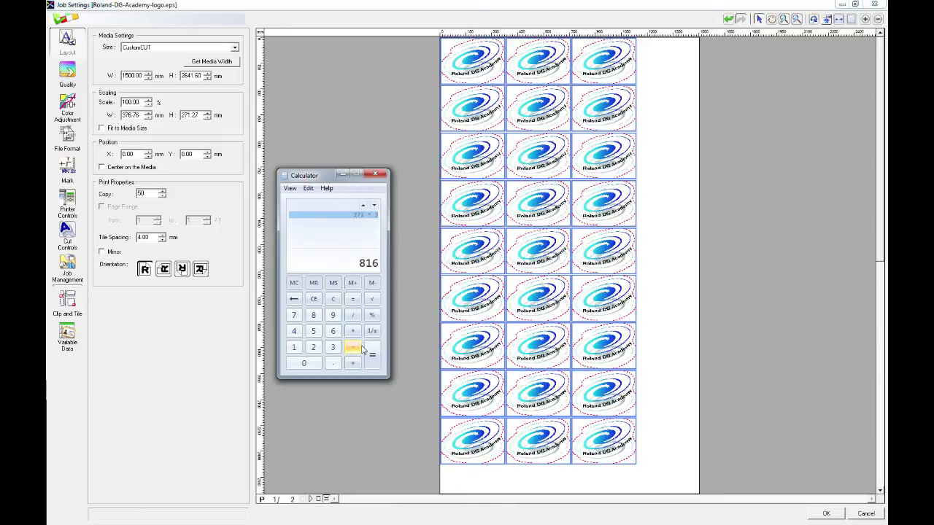
key("Return")
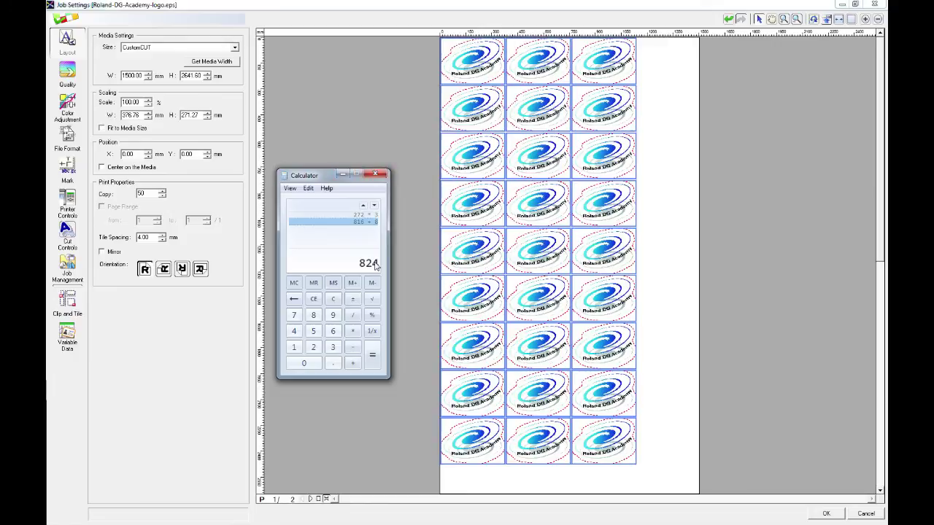
Set the media height of the CustomCUT page to 825 mm so each page holds three rows of logos
left_click(236, 124)
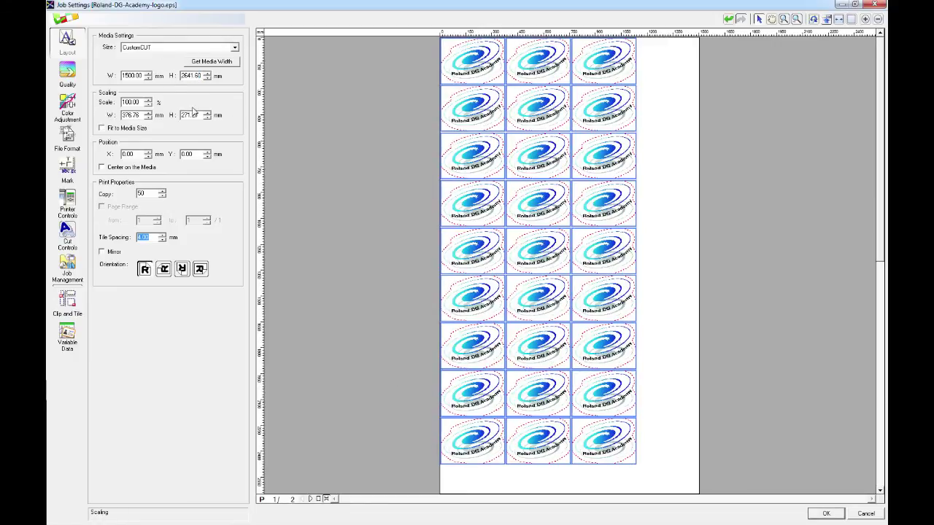
left_click(183, 76)
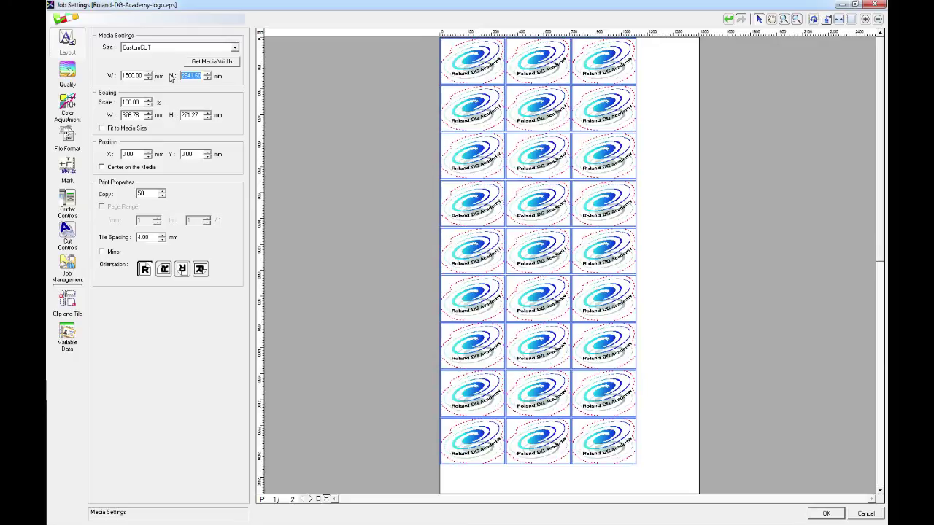
type("825")
left_click(145, 76)
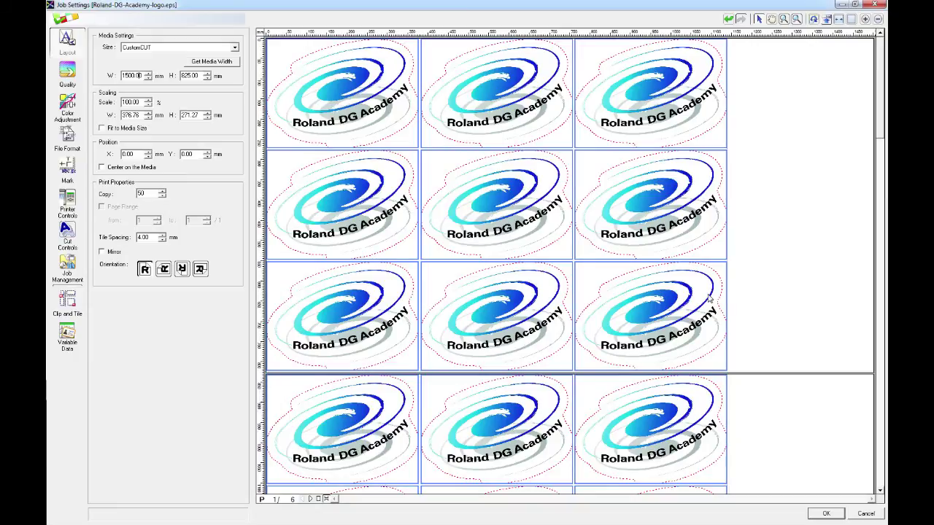
left_click(879, 20)
left_click(879, 19)
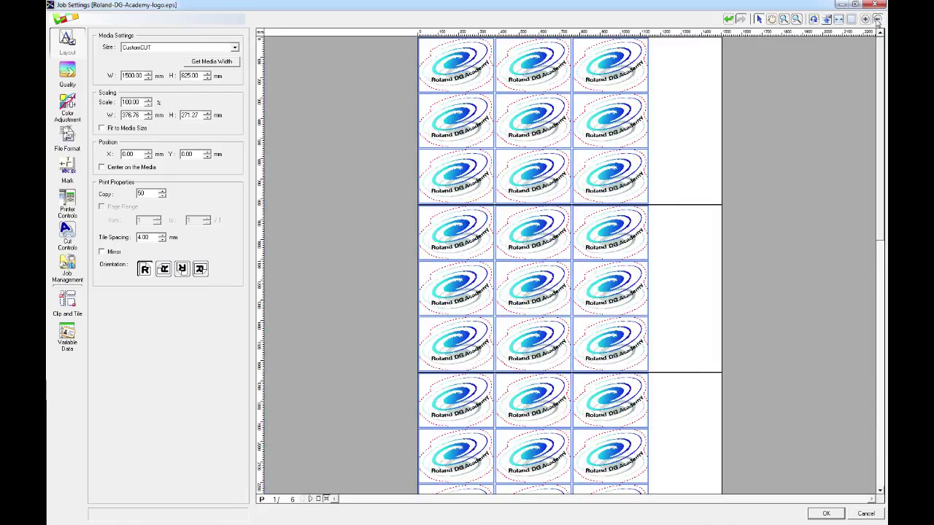